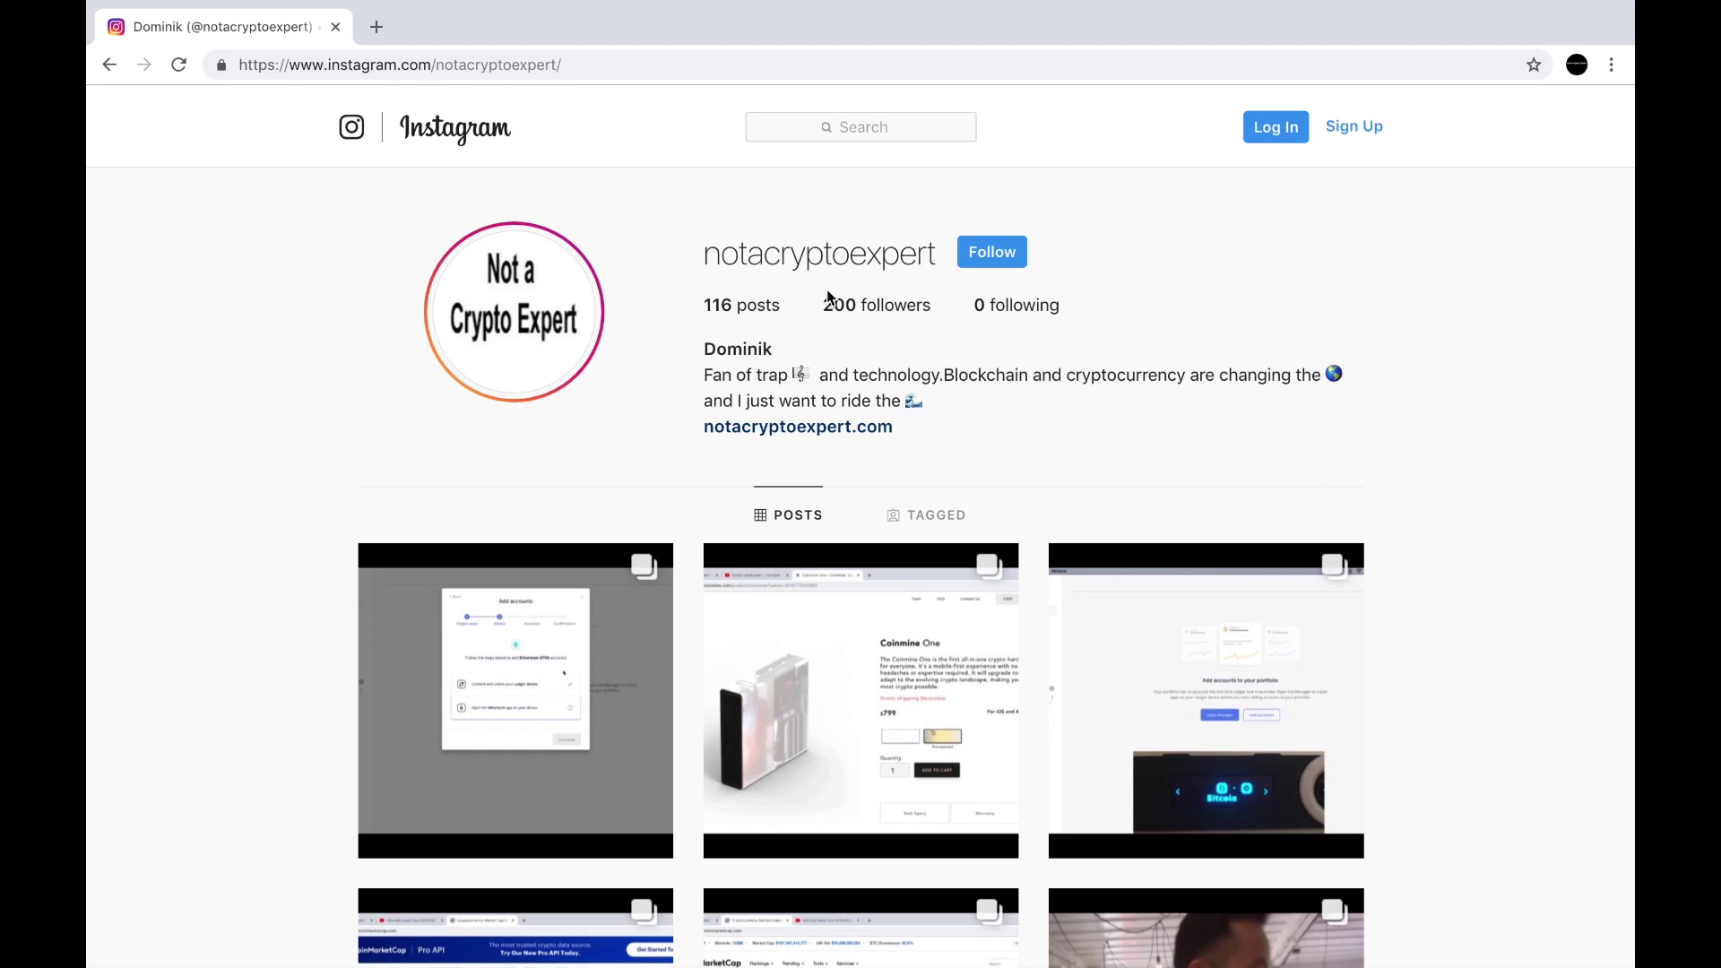
Switch from Instagram to Ledger Live using the Cmd+Tab app switcher
{"action": "key", "text": "super+Tab"}
{"action": "key", "text": "super+Tab"}
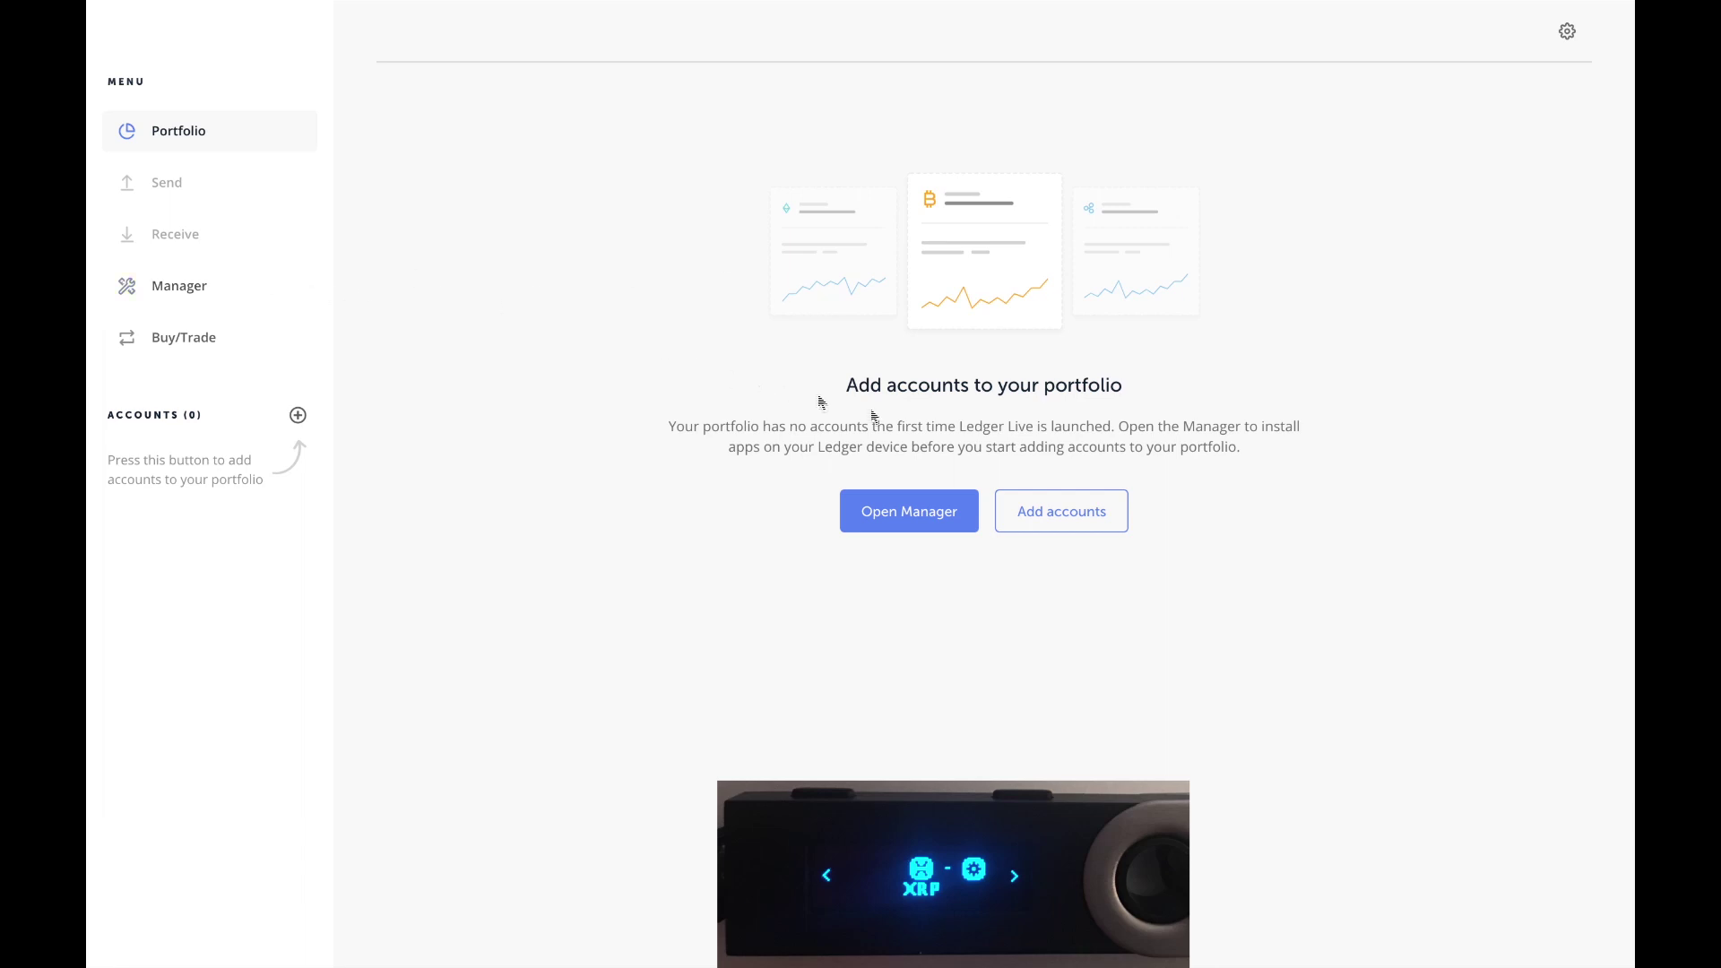
Launch the Add accounts wizard from the empty Portfolio page
{"action": "left_click", "coordinate": [1069, 517]}
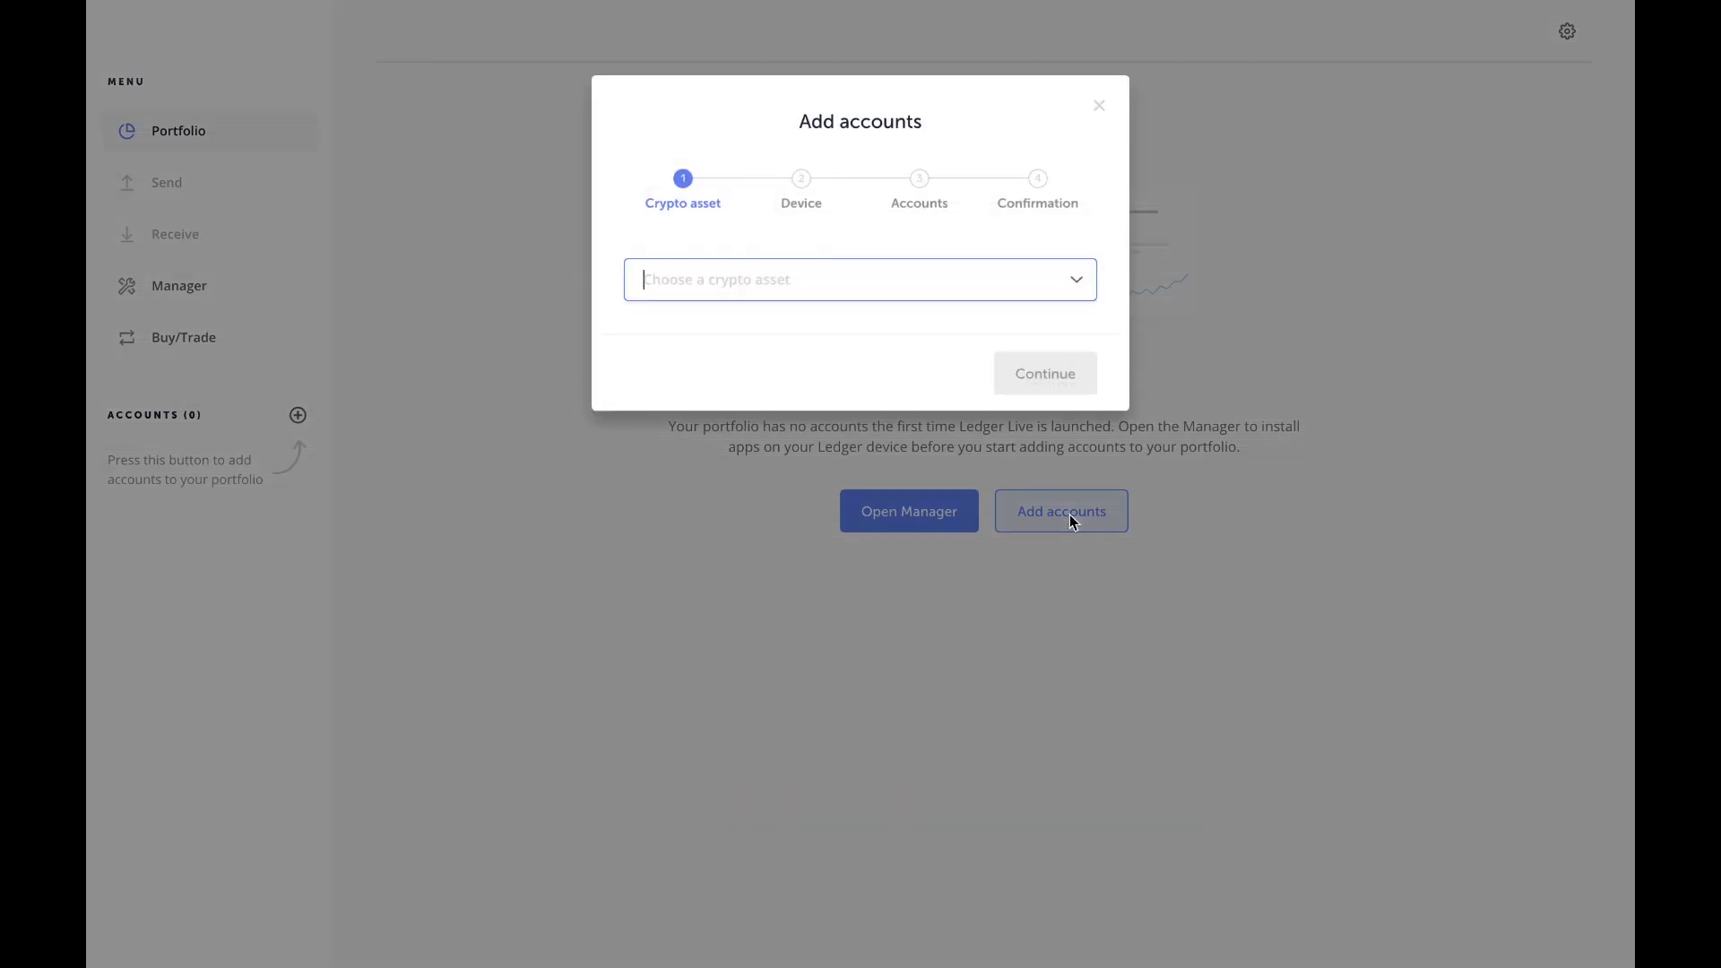
Pick XRP from the bottom of the crypto asset dropdown in the Add accounts wizard
{"action": "left_click", "coordinate": [1076, 285]}
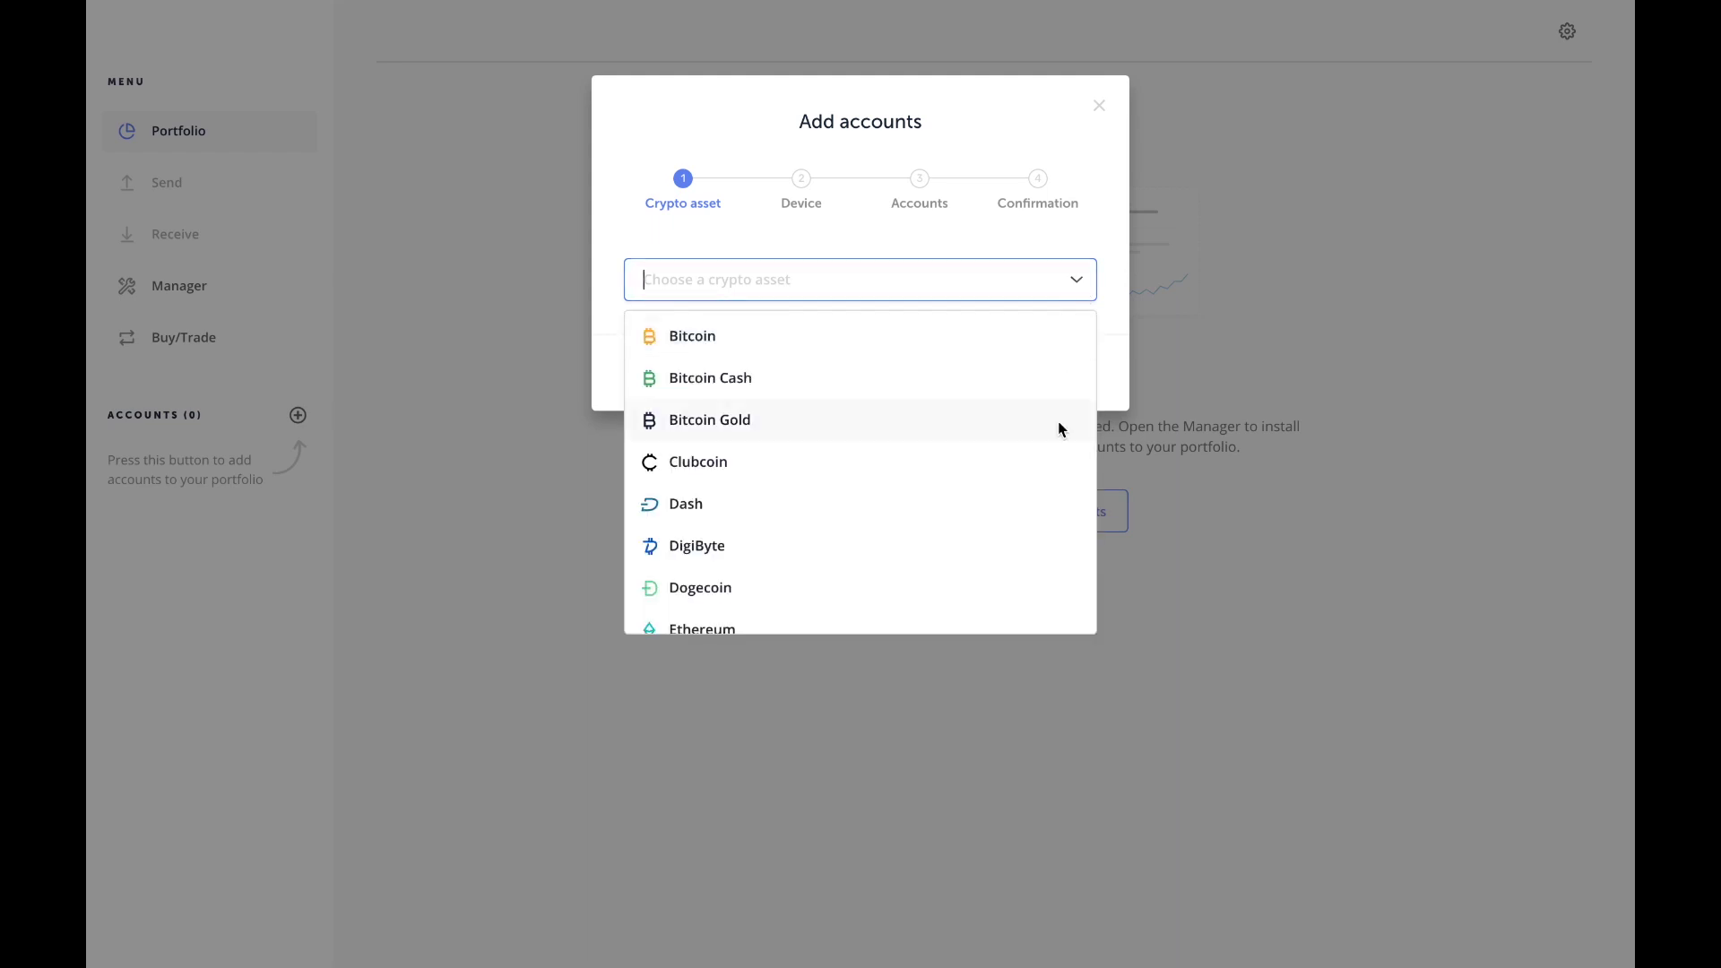
{"action": "scroll", "coordinate": [1058, 428], "scroll_direction": "down", "scroll_amount": 1}
{"action": "scroll", "coordinate": [1058, 428], "scroll_direction": "down", "scroll_amount": 2}
{"action": "scroll", "coordinate": [1058, 428], "scroll_direction": "down", "scroll_amount": 1}
{"action": "scroll", "coordinate": [1058, 428], "scroll_direction": "down", "scroll_amount": 1}
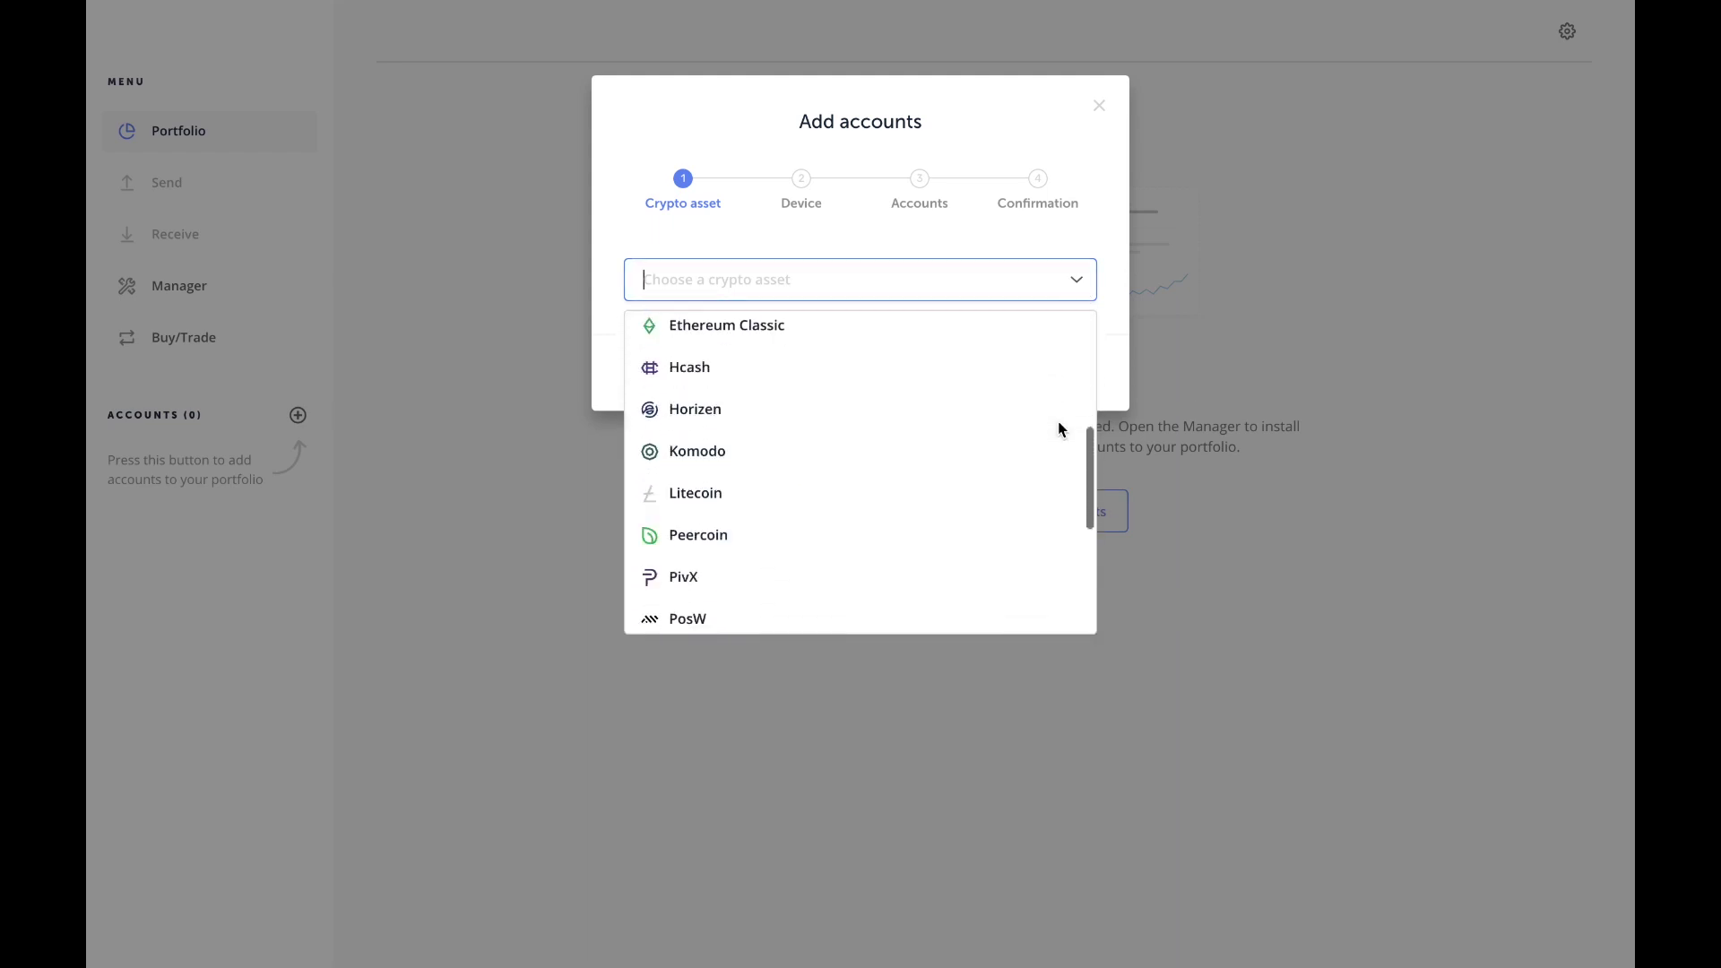
{"action": "scroll", "coordinate": [1059, 428], "scroll_direction": "down", "scroll_amount": 1}
{"action": "scroll", "coordinate": [1058, 429], "scroll_direction": "down", "scroll_amount": 1}
{"action": "scroll", "coordinate": [1058, 429], "scroll_direction": "down", "scroll_amount": 1}
{"action": "scroll", "coordinate": [1058, 429], "scroll_direction": "down", "scroll_amount": 1}
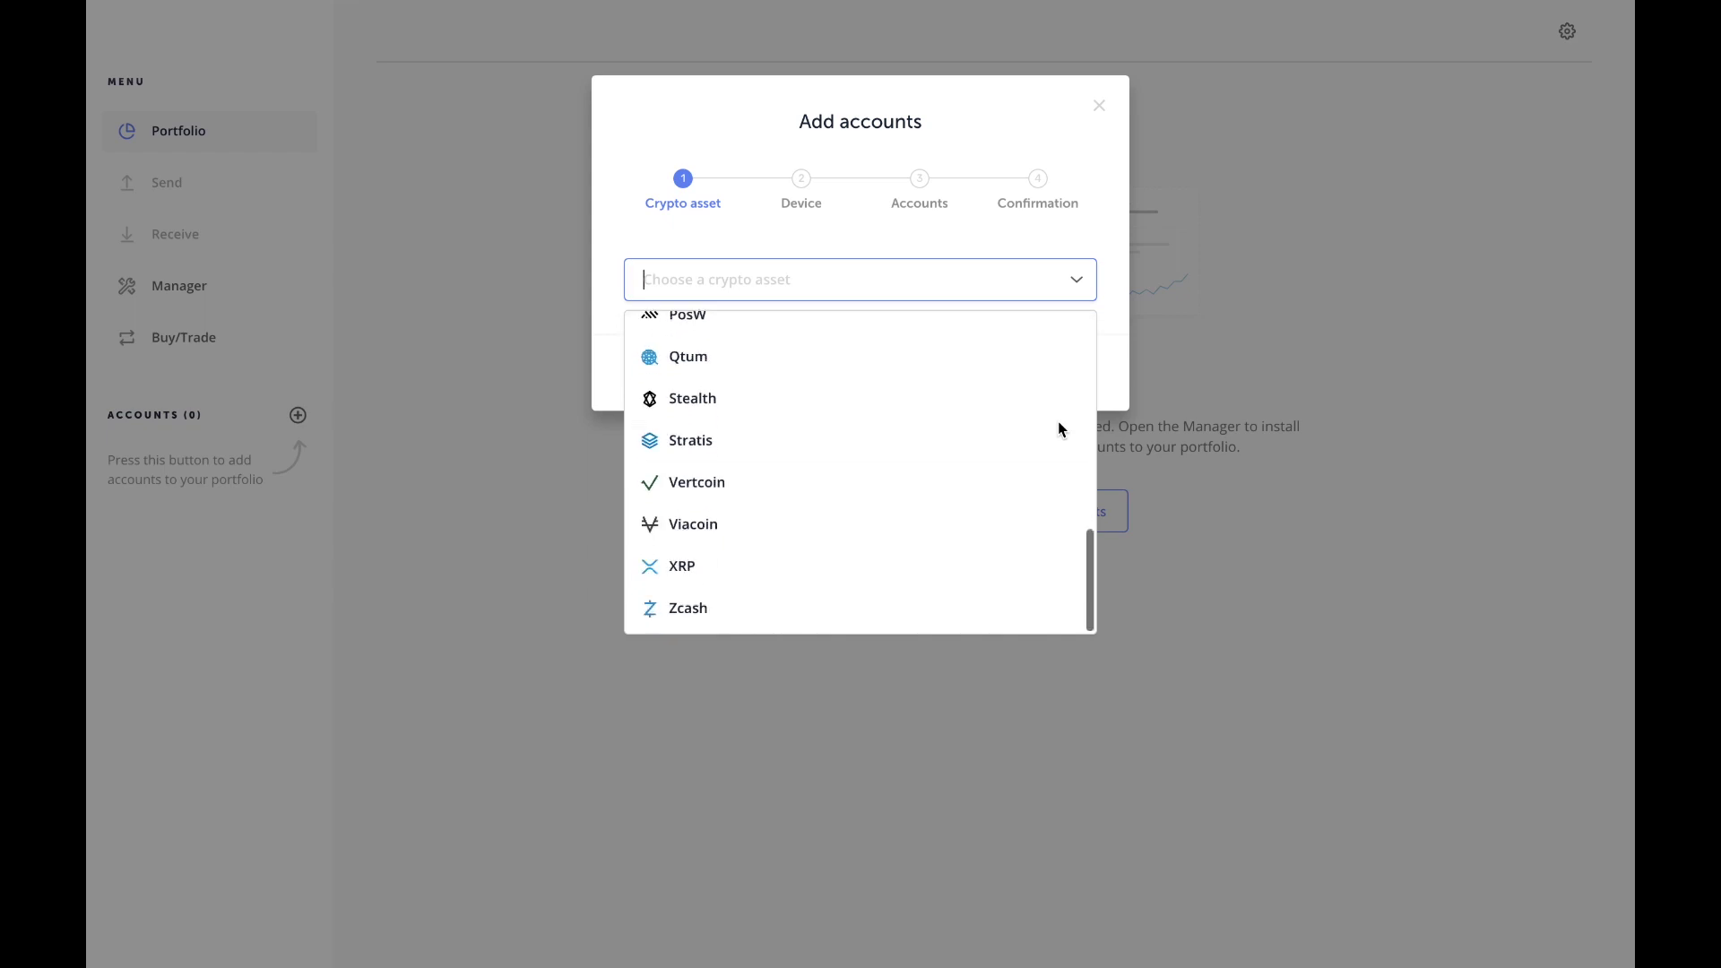
{"action": "left_click", "coordinate": [825, 564]}
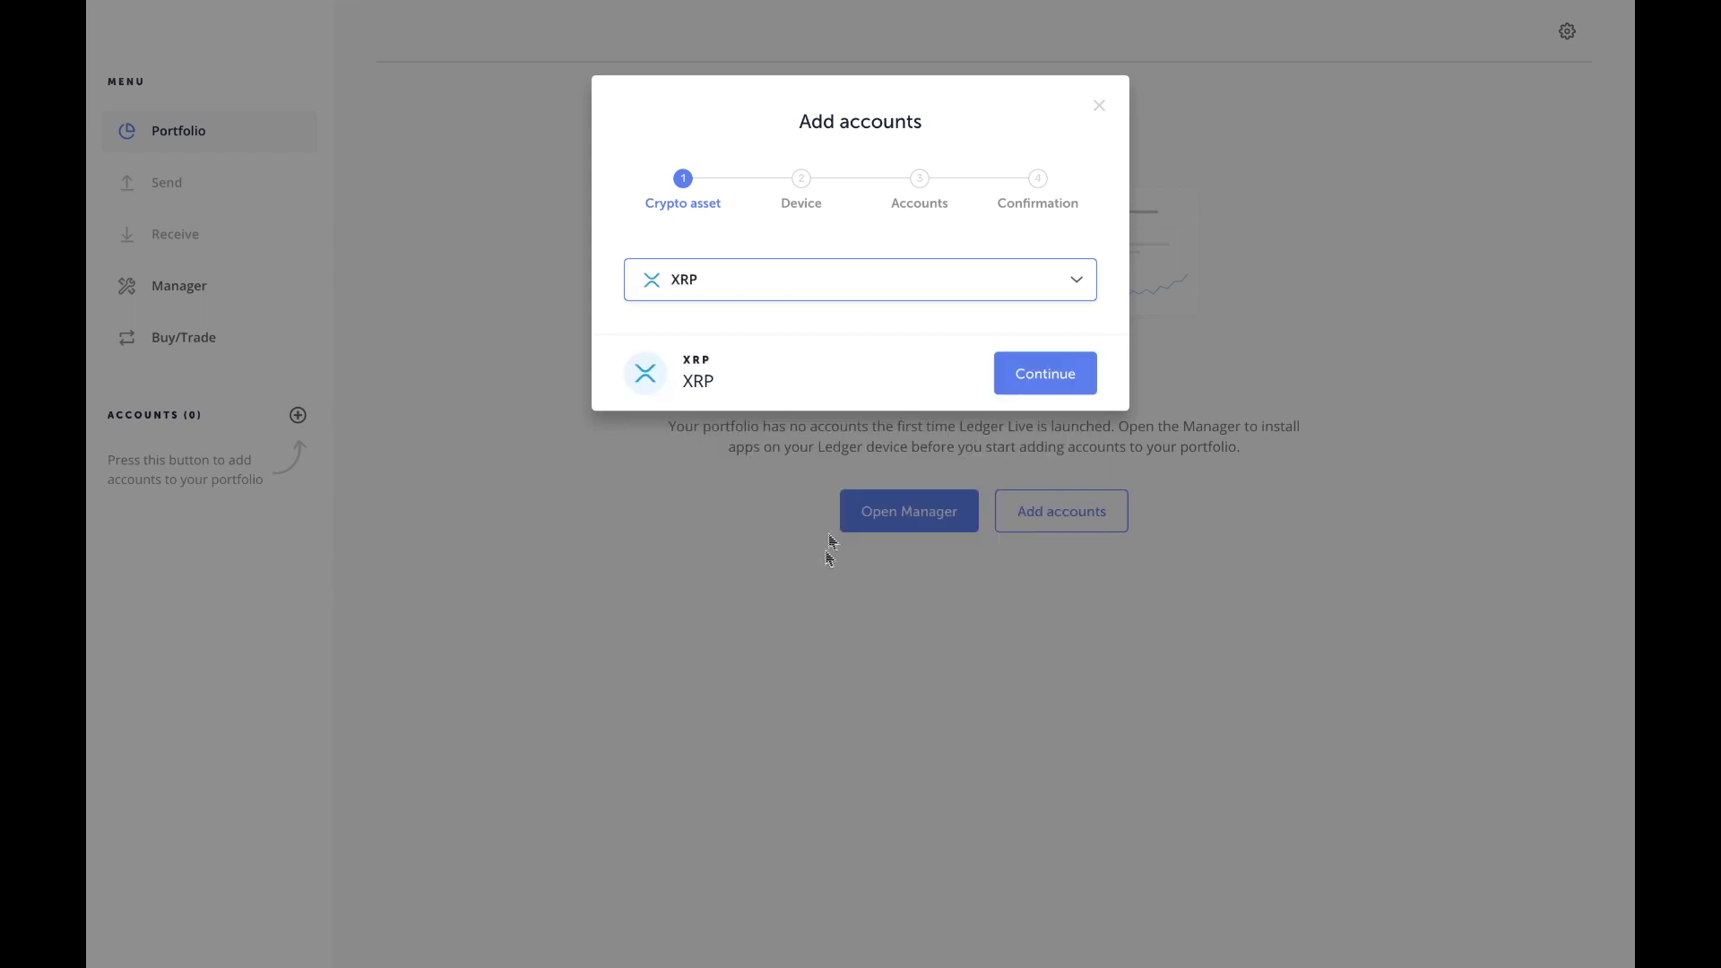
Pass the device check with the Ledger's XRP app open and sync XRP accounts
{"action": "left_click", "coordinate": [1061, 376]}
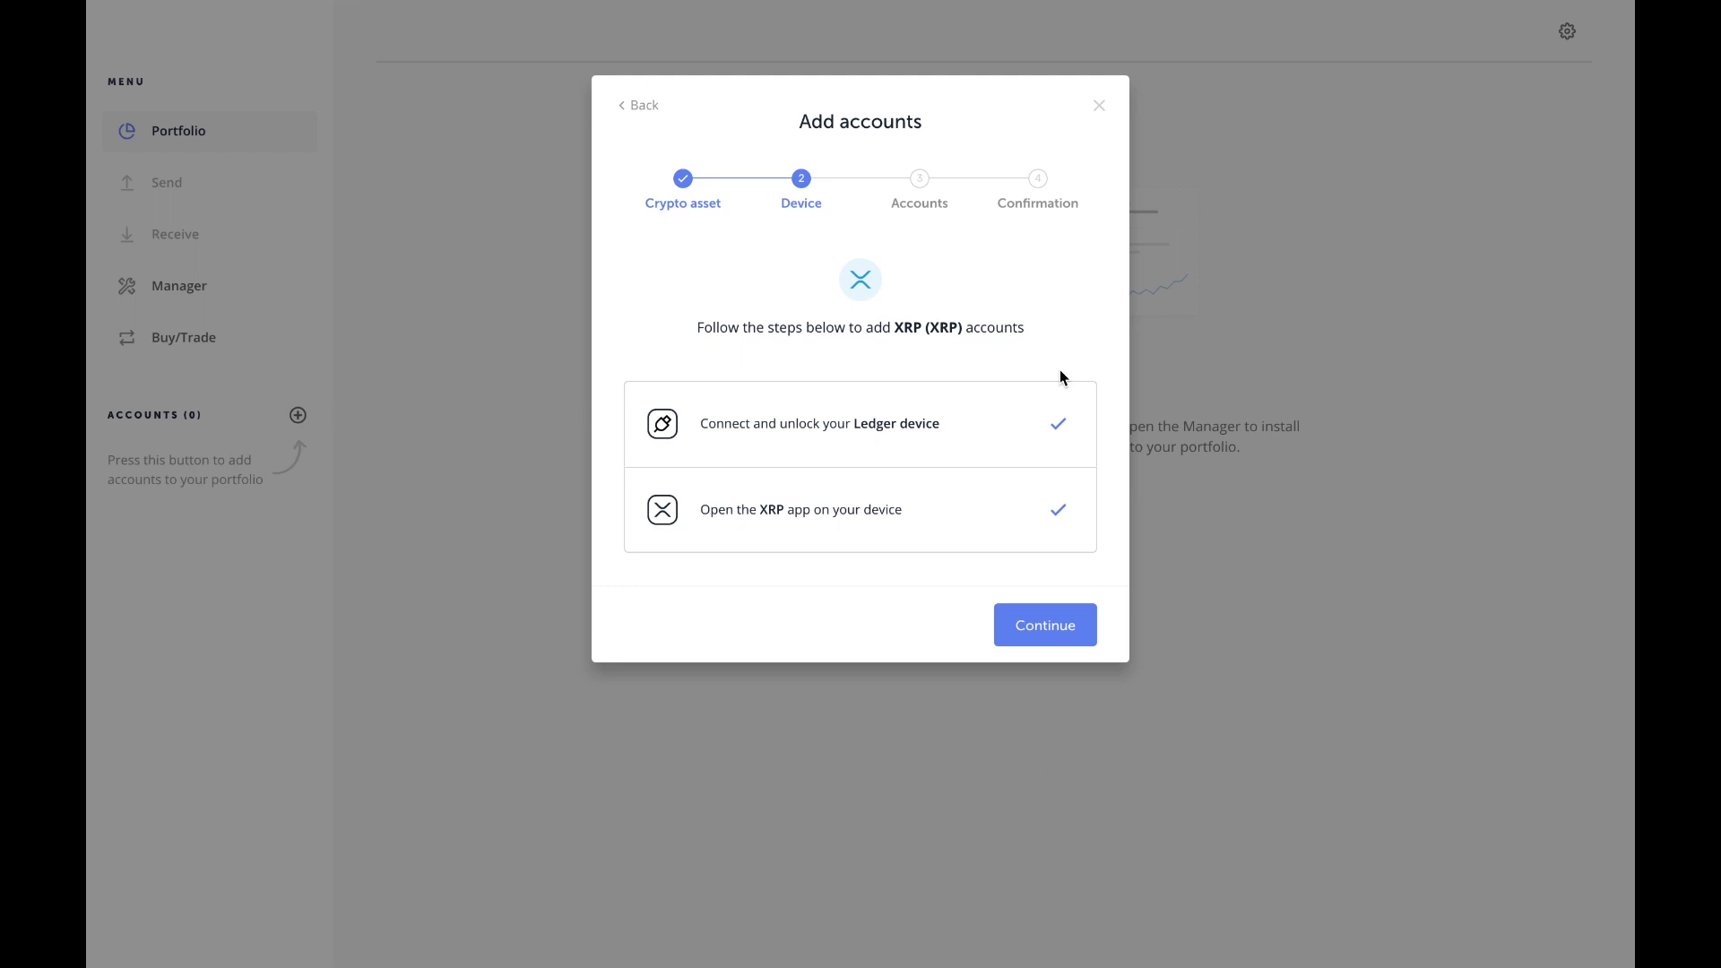
{"action": "left_click", "coordinate": [1067, 631]}
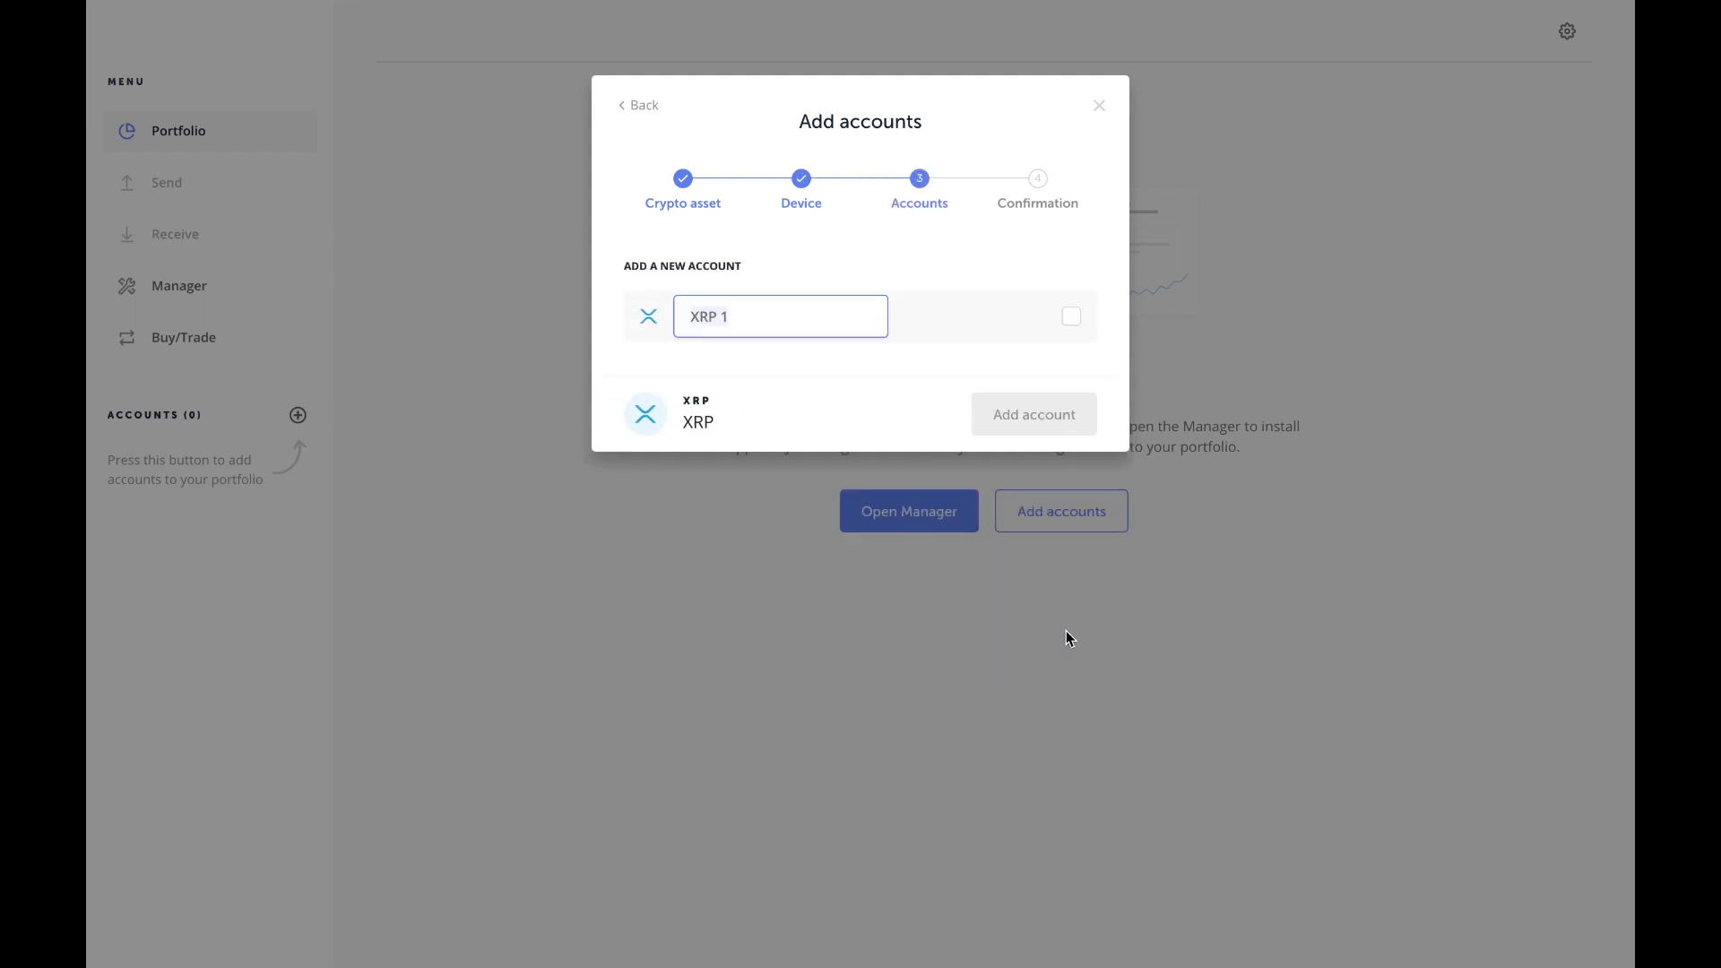
Add the XRP 1 account, close the wizard, and start a Receive flow
{"action": "left_click", "coordinate": [858, 316]}
{"action": "left_click", "coordinate": [1071, 317]}
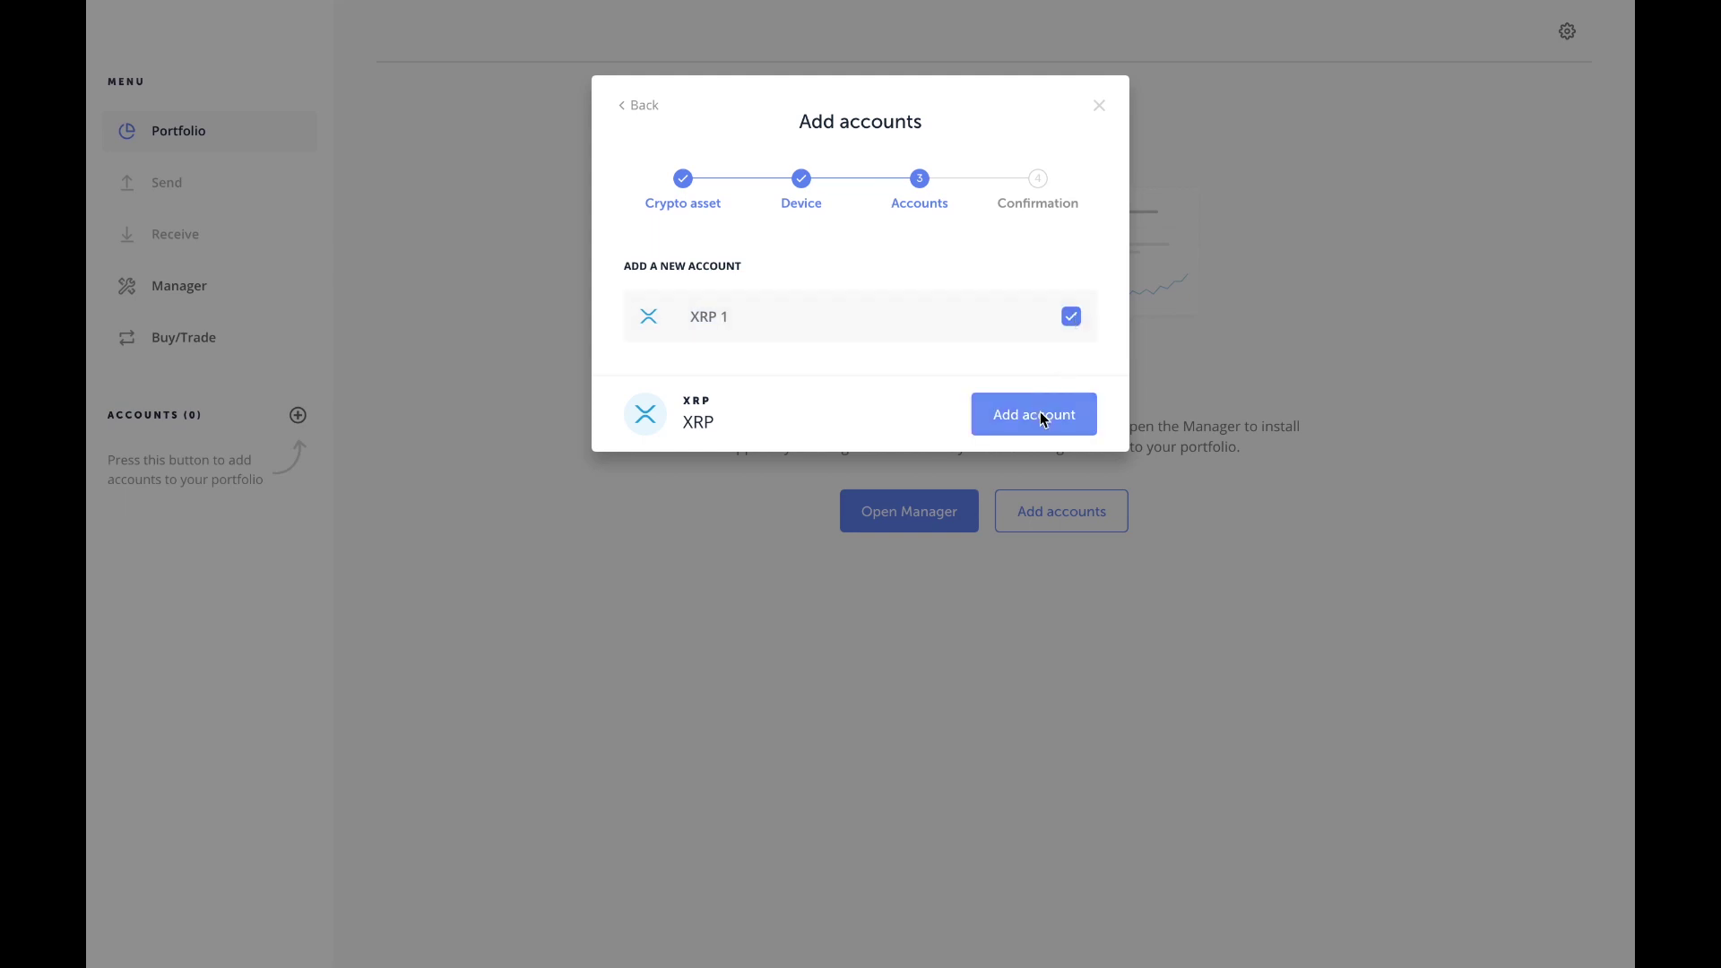
{"action": "left_click", "coordinate": [1040, 414]}
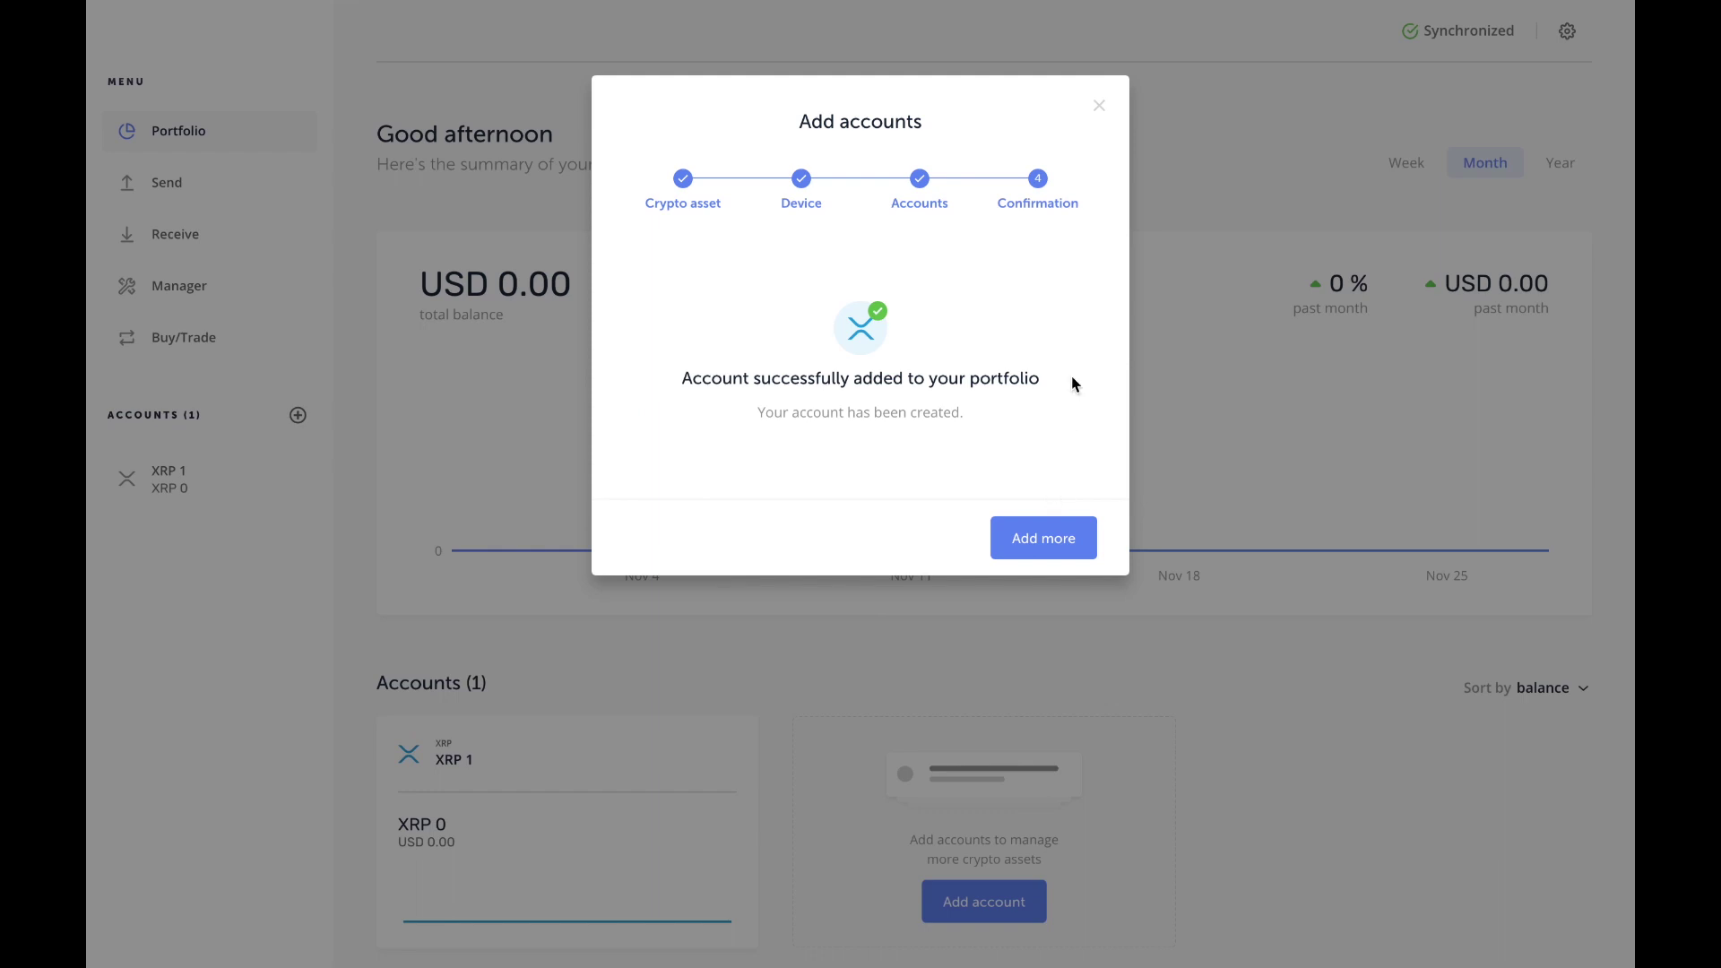
{"action": "left_click", "coordinate": [1099, 106]}
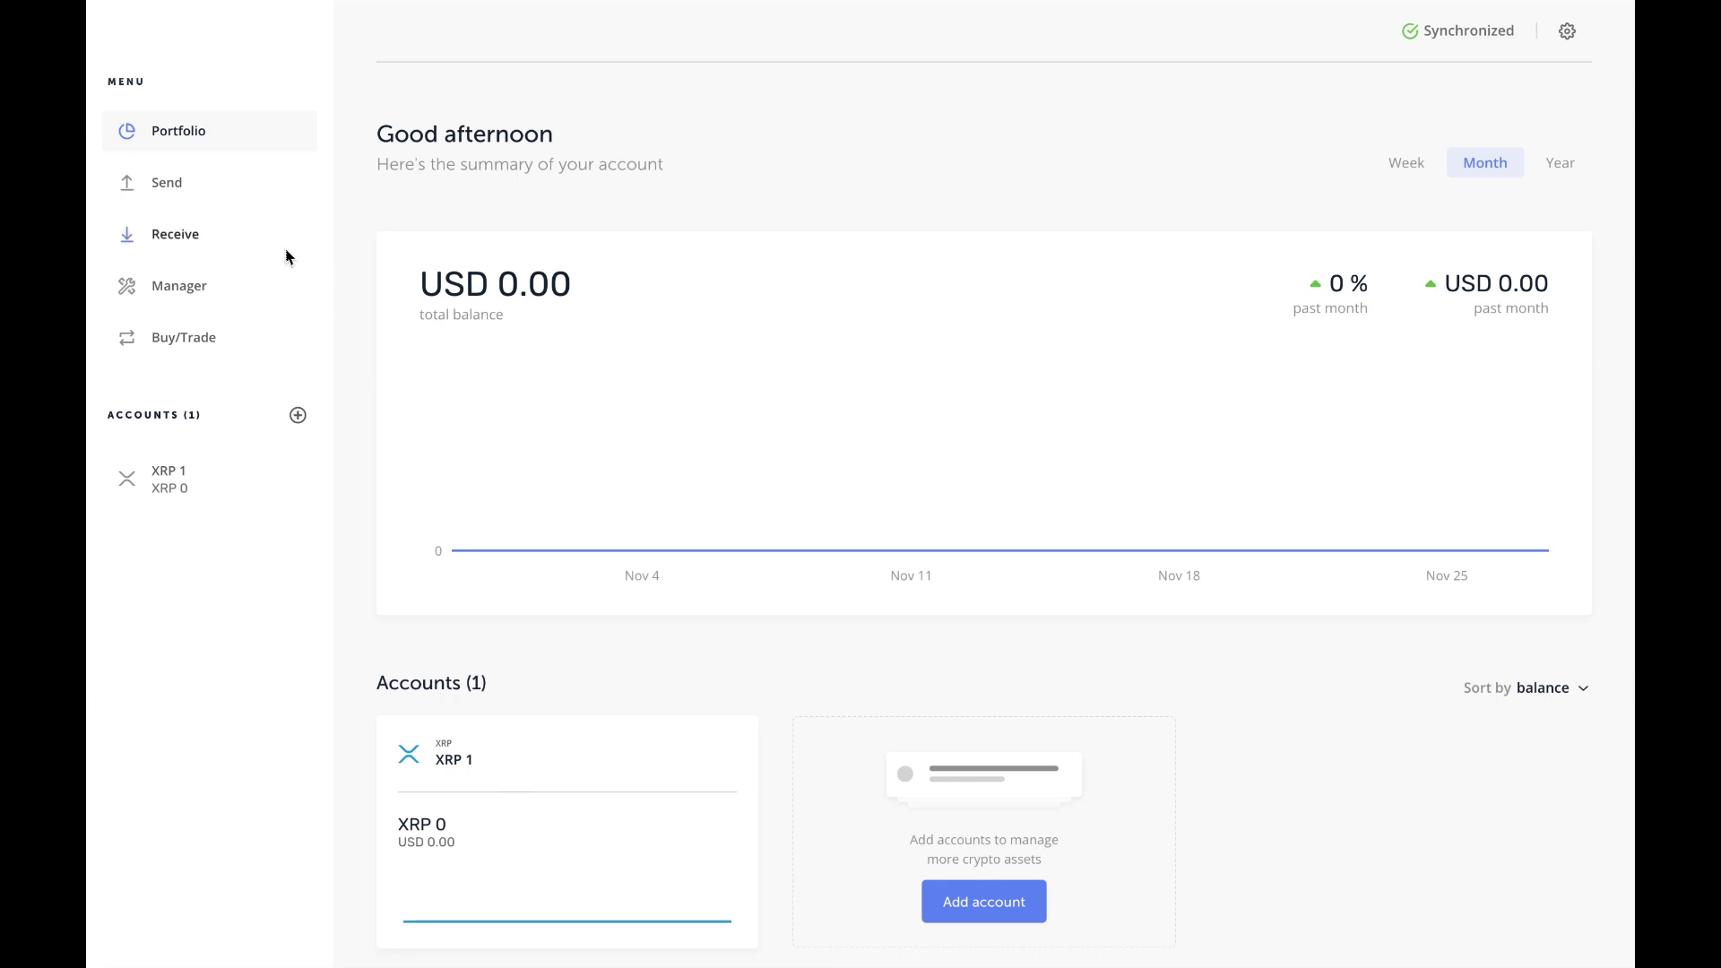
{"action": "left_click", "coordinate": [182, 247]}
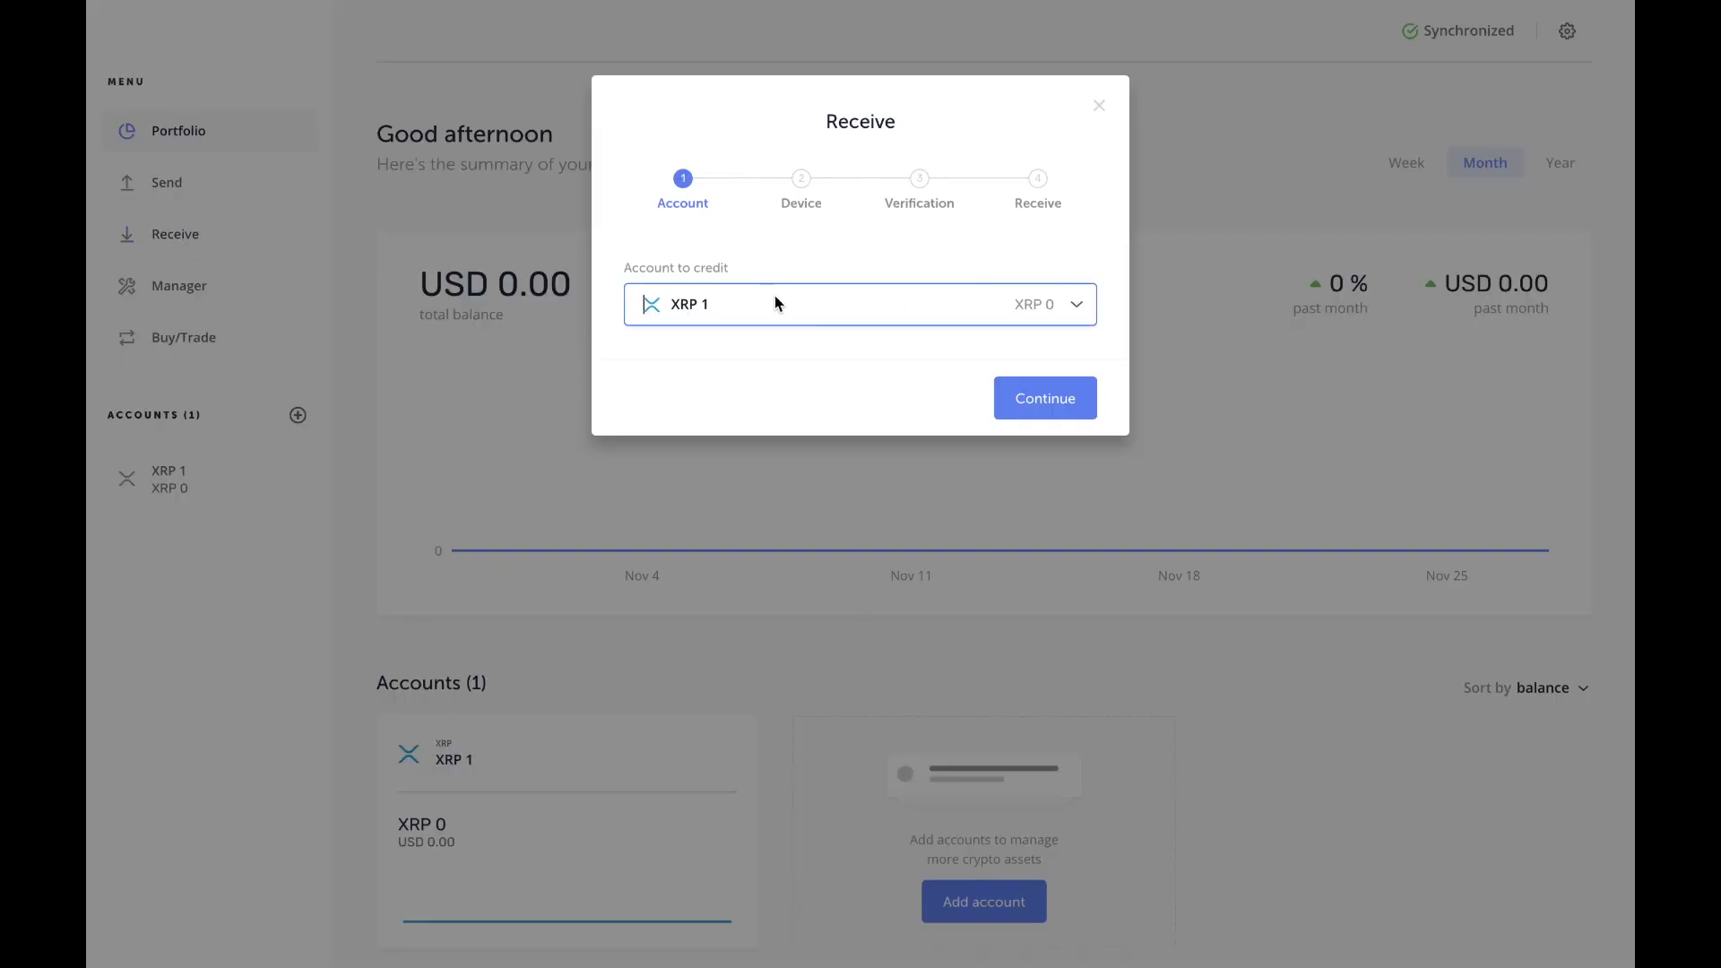
Keep XRP 1 as the receiving account and advance to the device verification step
{"action": "left_click", "coordinate": [1058, 408]}
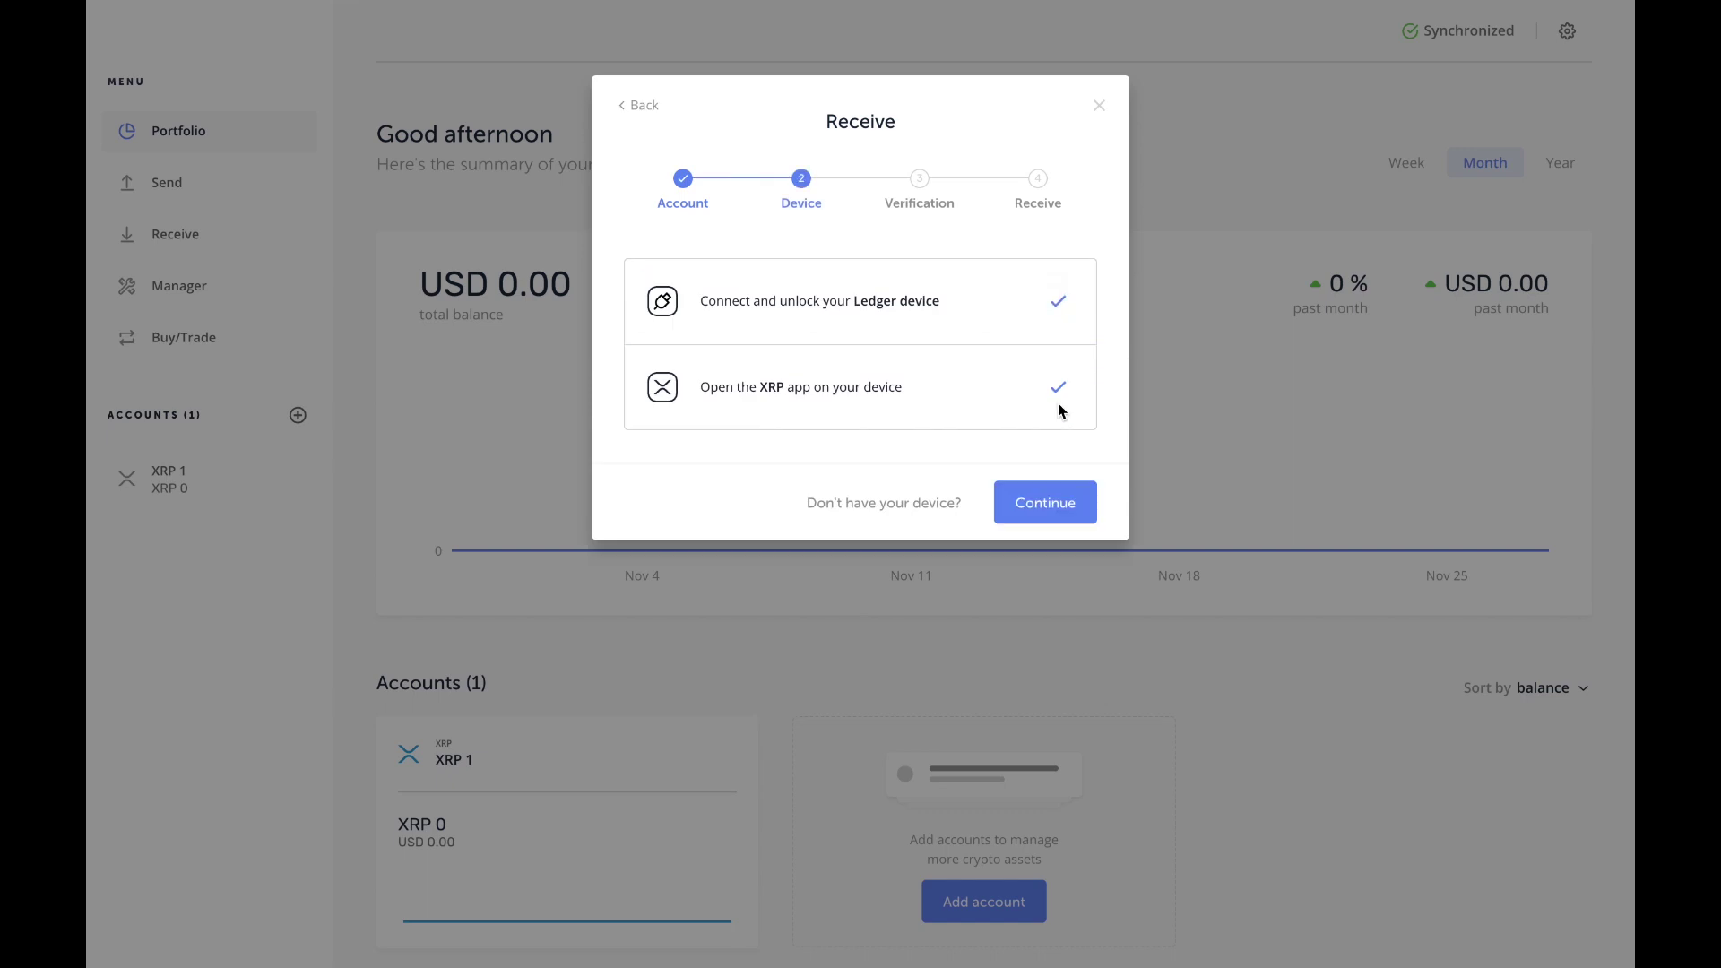
{"action": "left_click", "coordinate": [1071, 513]}
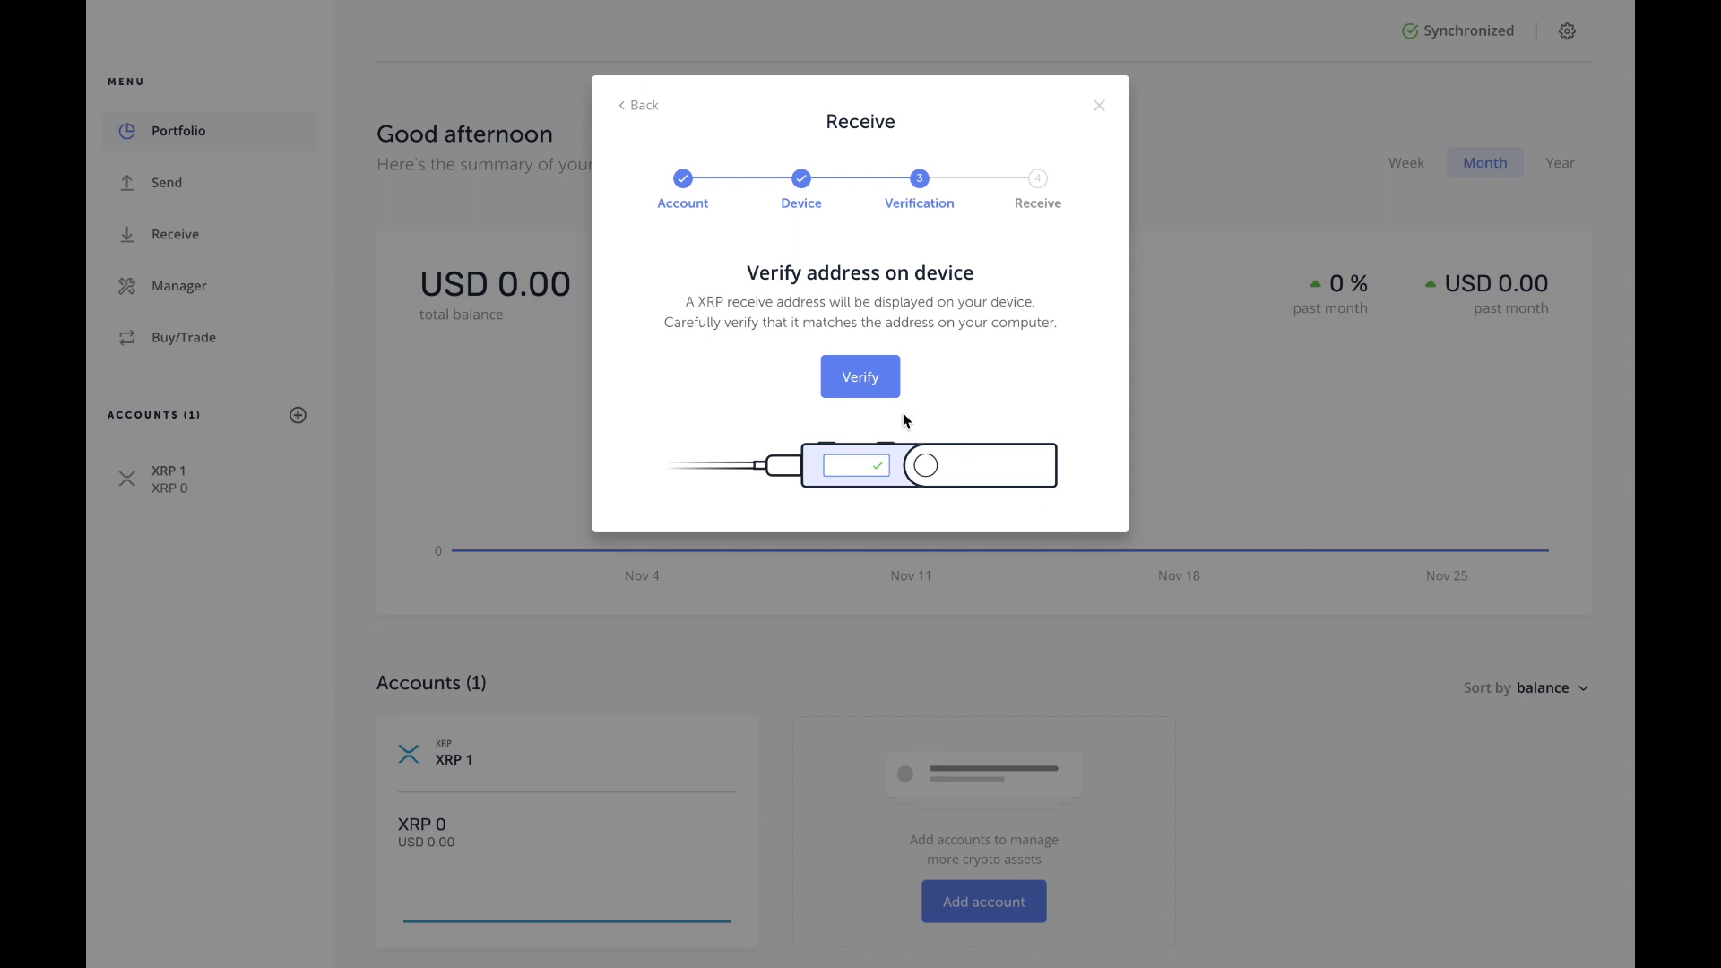
Verify the XRP 1 receive address on the Ledger device to reveal its QR code
{"action": "left_click", "coordinate": [874, 381]}
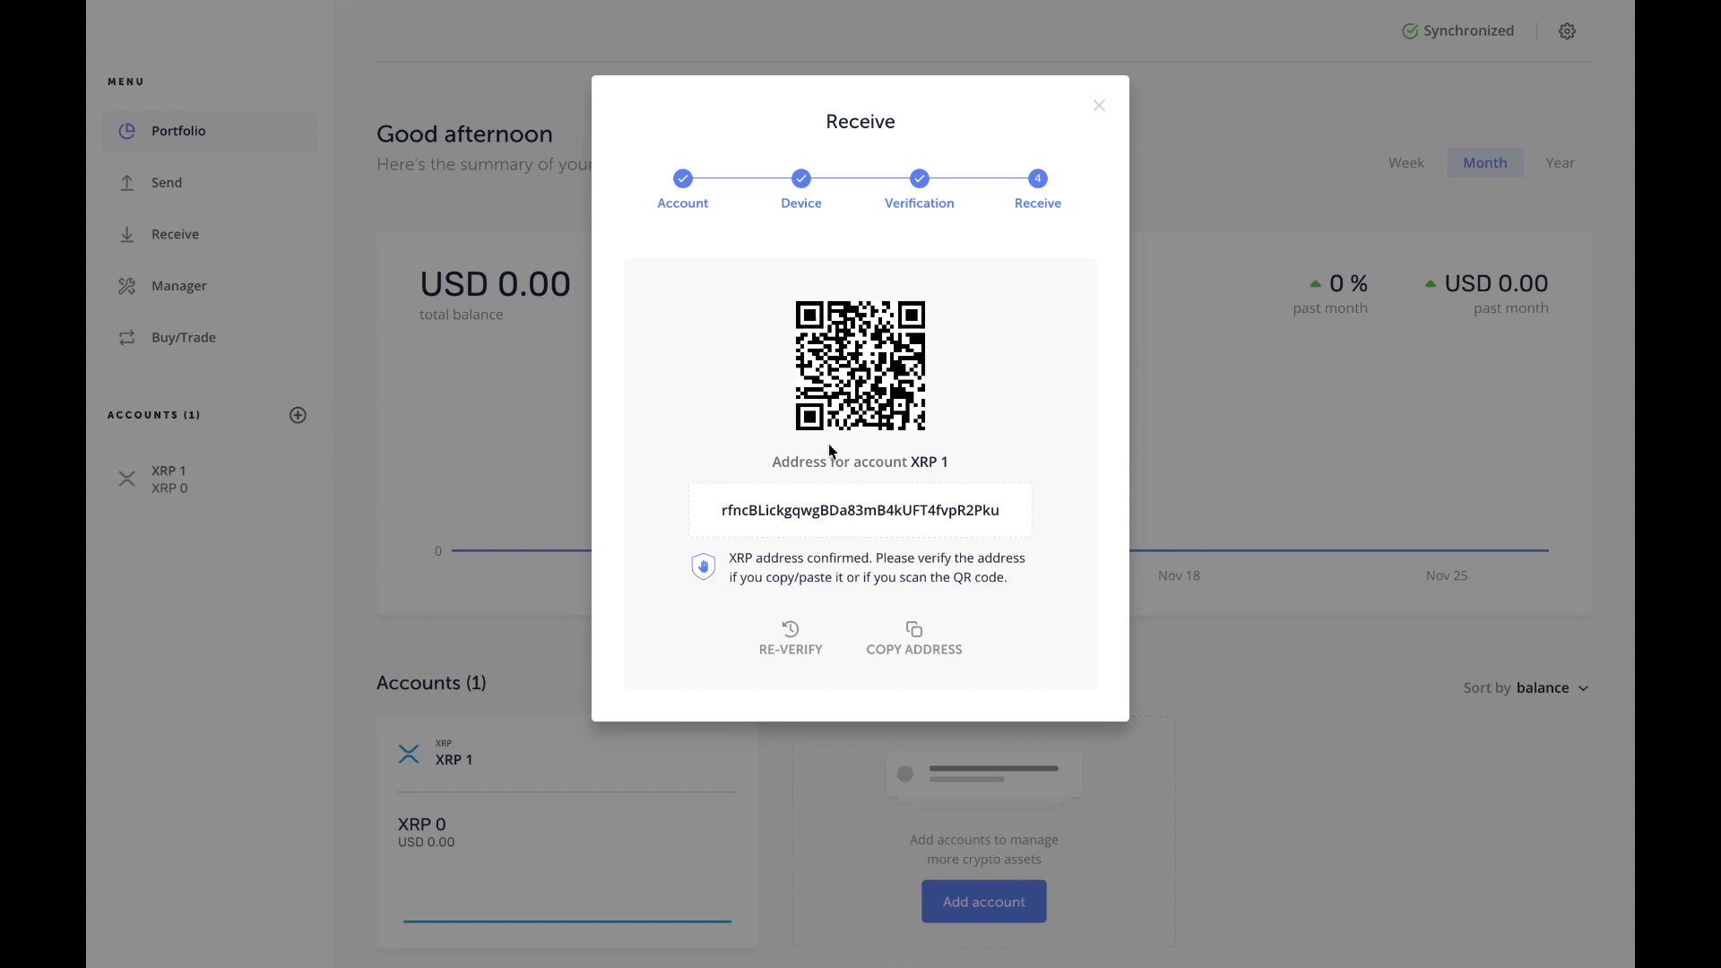
Copy the confirmed XRP 1 receive address from under the QR code
{"action": "left_click", "coordinate": [914, 634]}
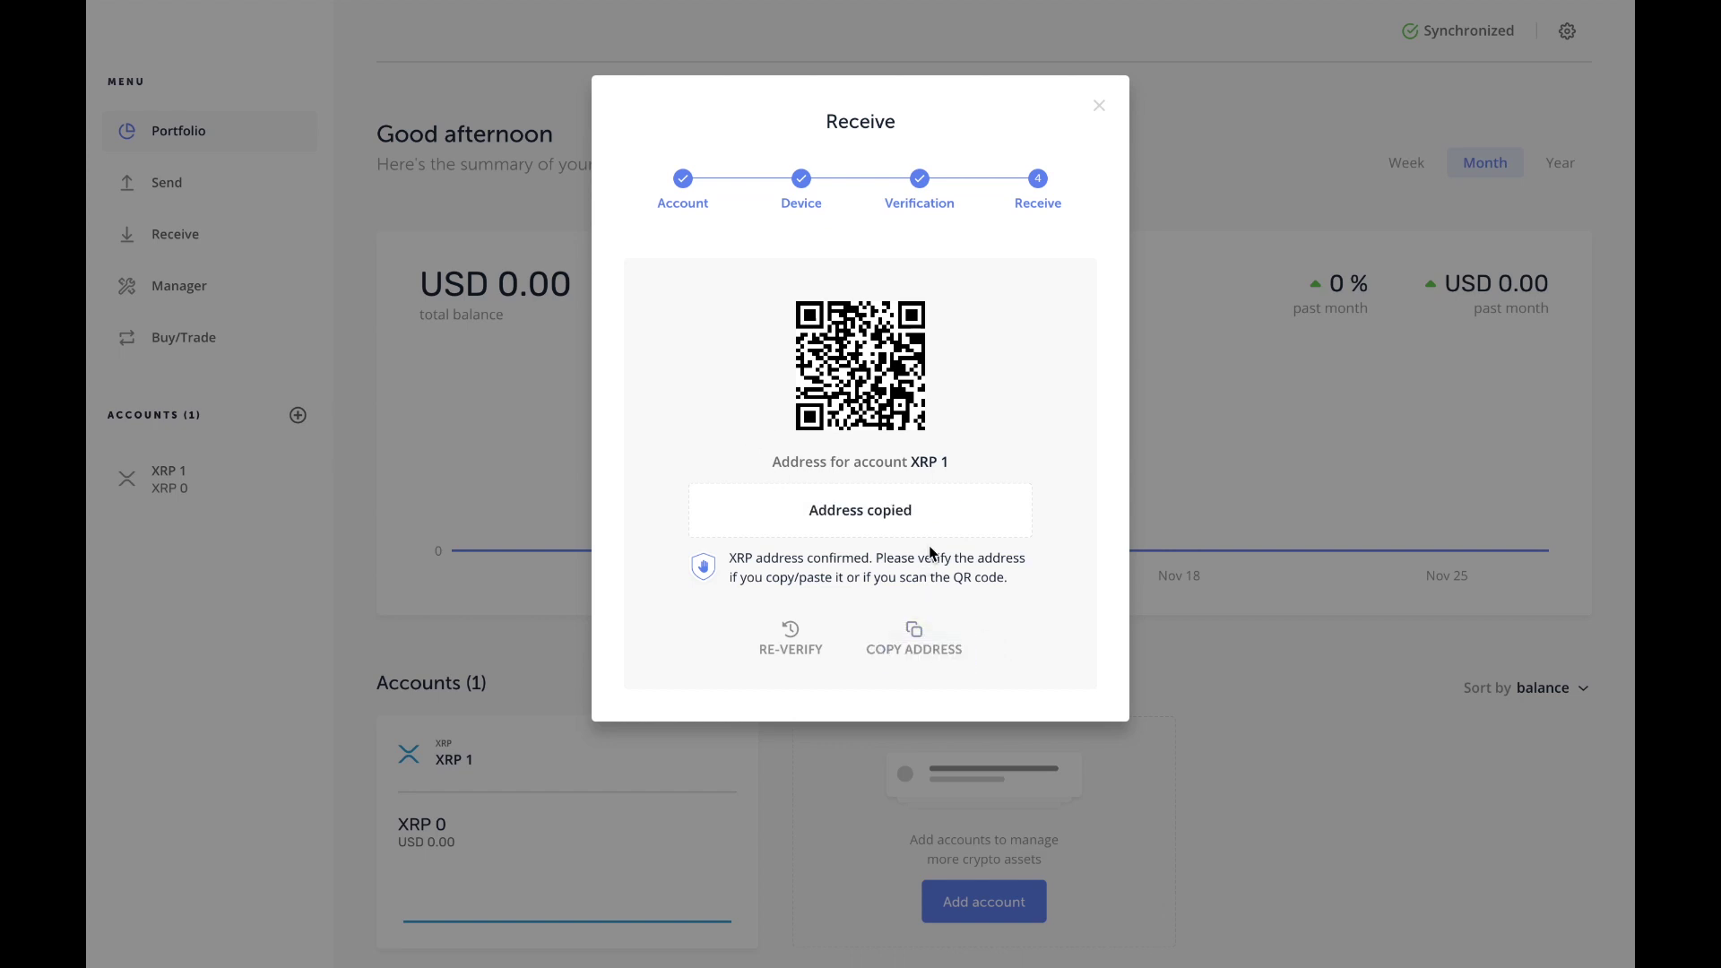